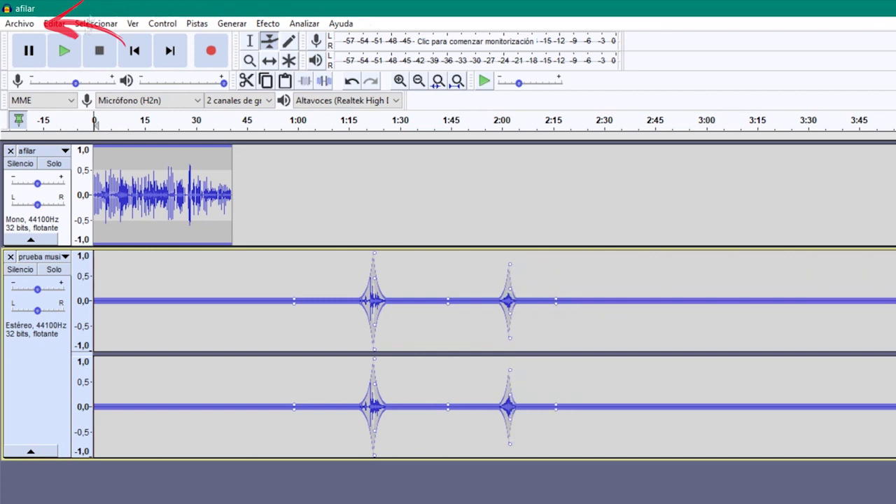
Step: Save the project as proyecto afilar in the Clips de Audio folder, accepting the compressed-project warning
{"action": "left_click", "coordinate": [21, 24]}
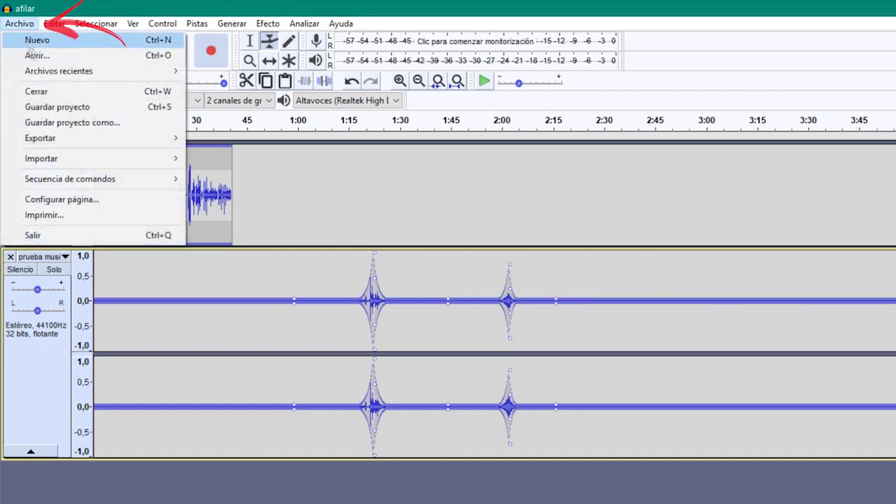
{"action": "left_click", "coordinate": [77, 112]}
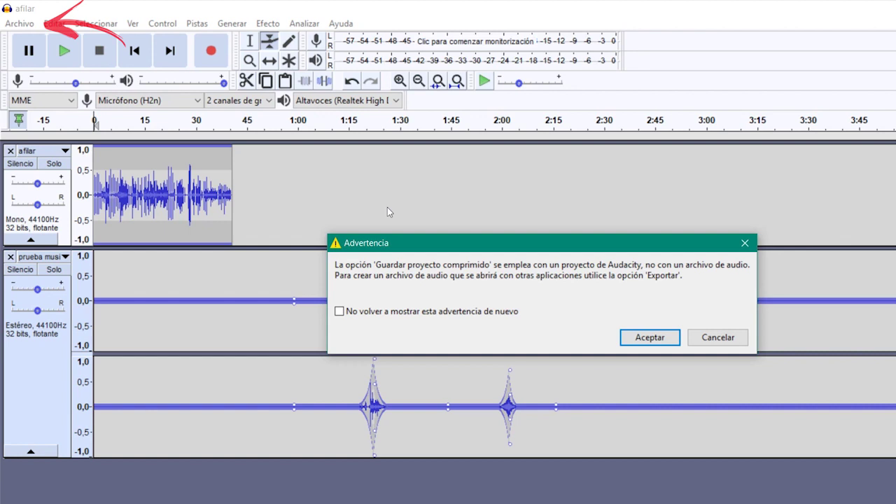
{"action": "left_click_drag", "start_coordinate": [383, 248], "coordinate": [374, 184]}
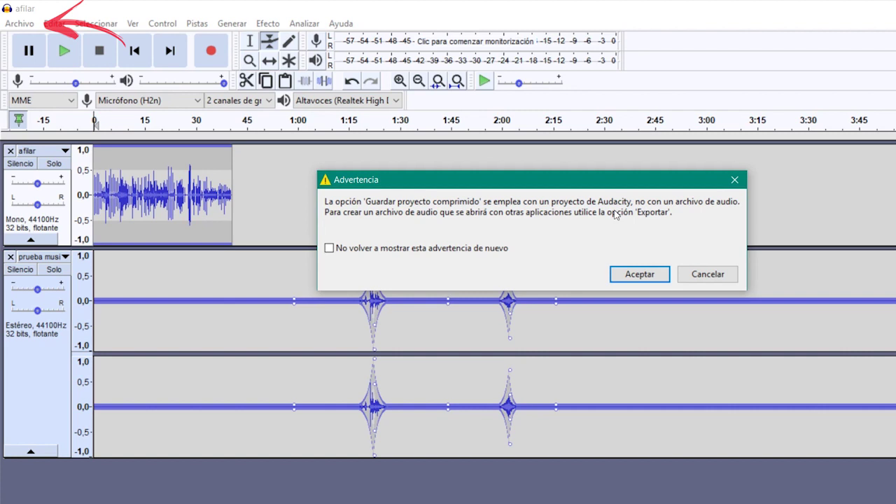
{"action": "left_click", "coordinate": [634, 272]}
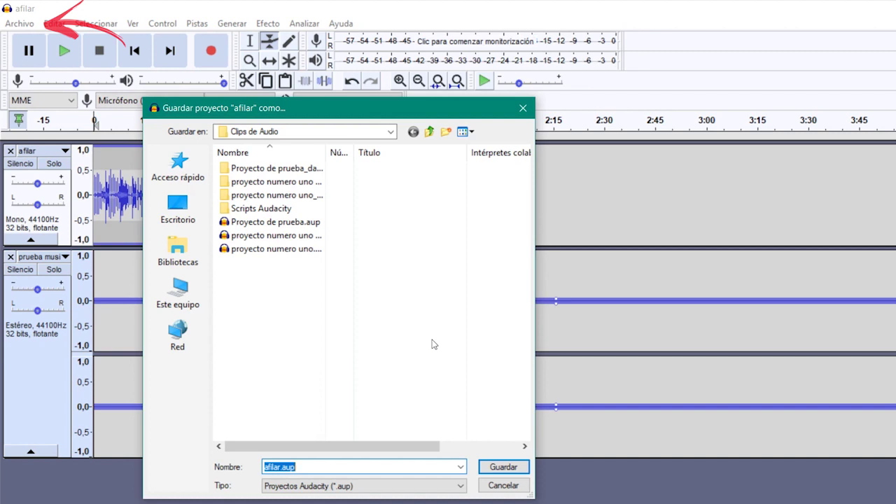
{"action": "key", "text": "End"}
{"action": "type", "text": "proyecto"}
{"action": "key", "text": "Return"}
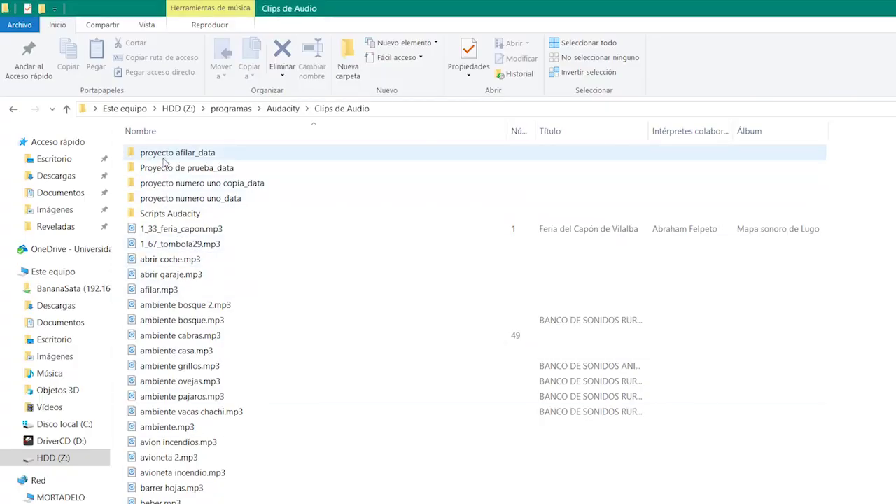
Step: Examine the saved proyecto afilar_data folder and proyecto afilar.aup file in the Clips de Audio folder in File Explorer
{"action": "left_click", "coordinate": [165, 160]}
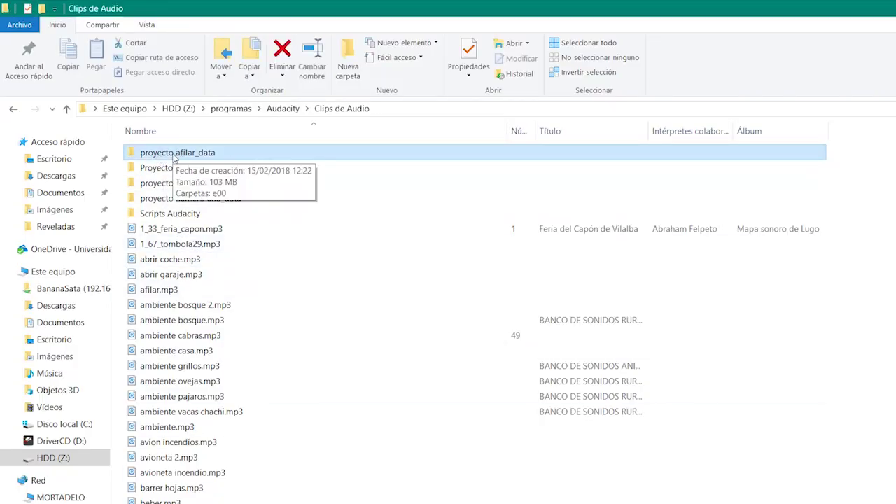
{"action": "scroll", "coordinate": [175, 160], "scroll_direction": "down", "scroll_amount": 20}
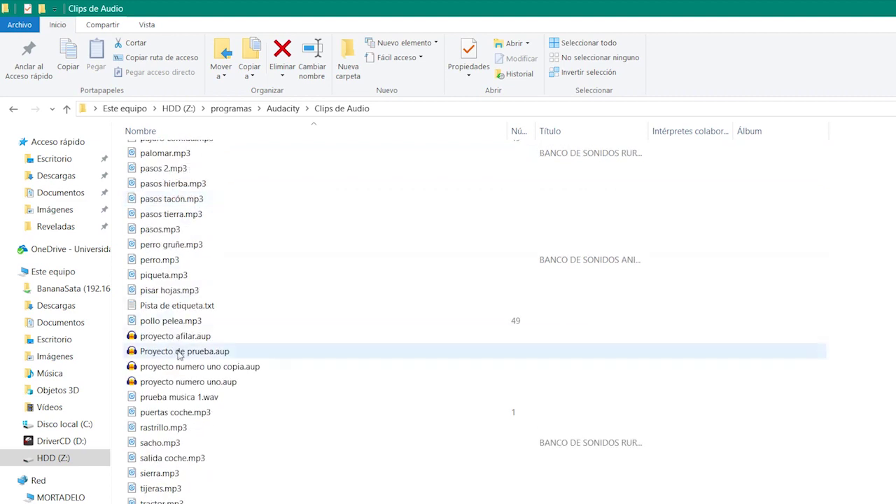
{"action": "left_click", "coordinate": [183, 336]}
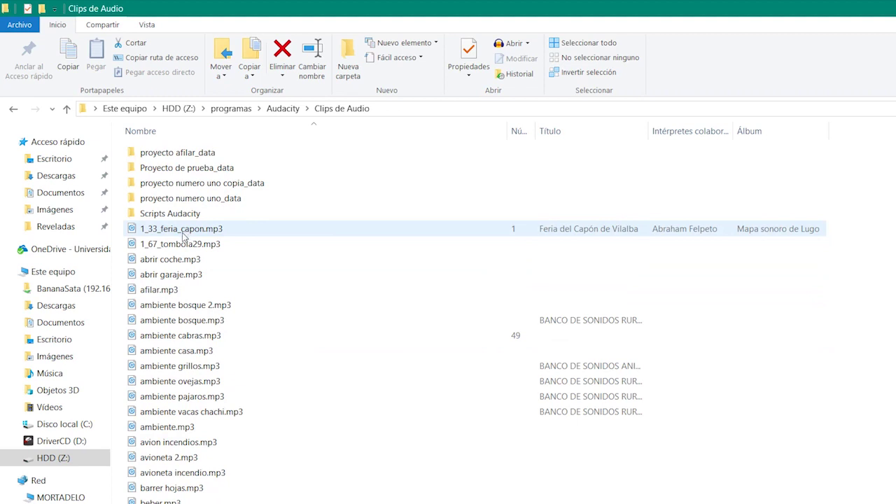
{"action": "mouse_move", "coordinate": [183, 237]}
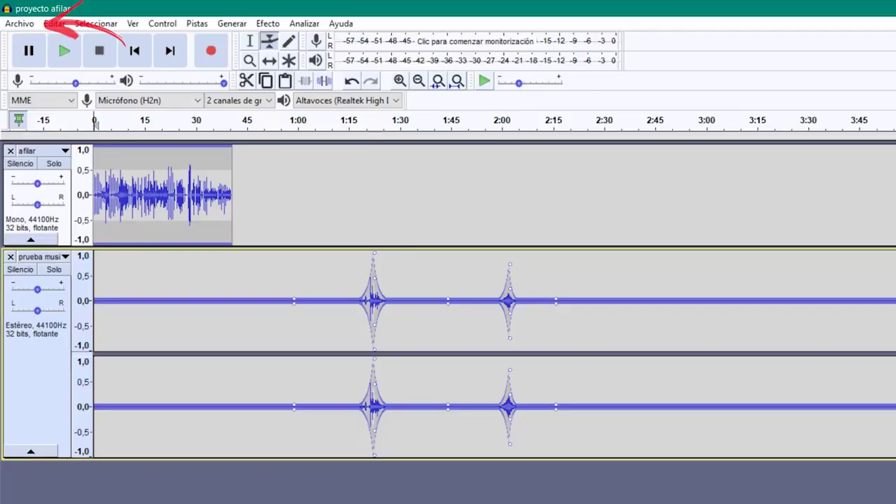
Step: Save the project under the new name proyecto afilar2.aup in Clips de Audio and check its data folder in File Explorer
{"action": "left_click", "coordinate": [21, 24]}
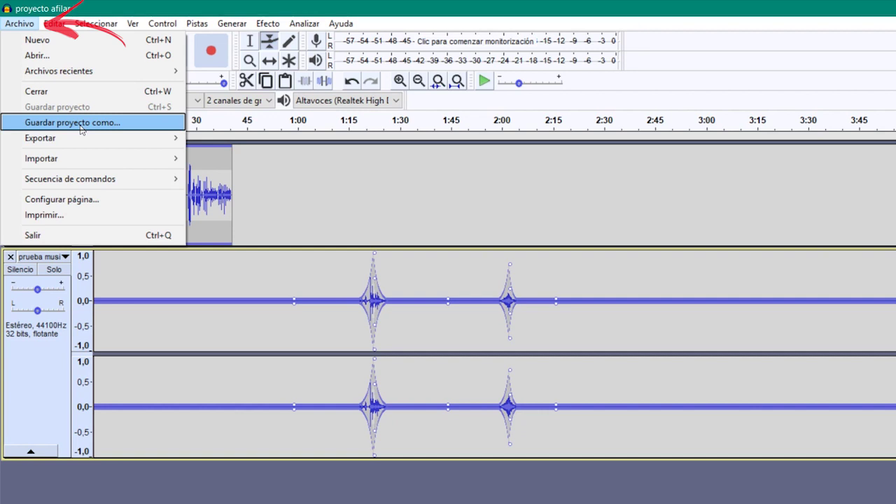
{"action": "left_click", "coordinate": [81, 123]}
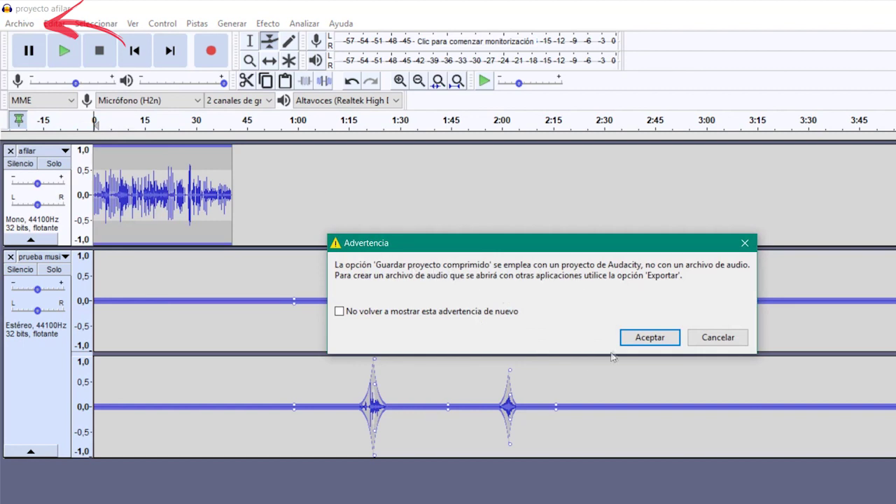
{"action": "left_click", "coordinate": [650, 337]}
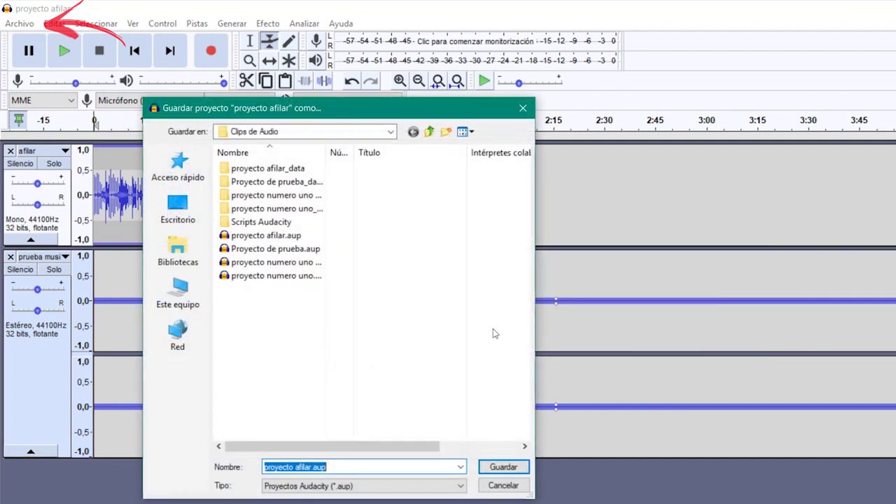
{"action": "key", "text": "End"}
{"action": "key", "text": "Left"}
{"action": "key", "text": "Left"}
{"action": "key", "text": "Left"}
{"action": "key", "text": "Left"}
{"action": "type", "text": "2"}
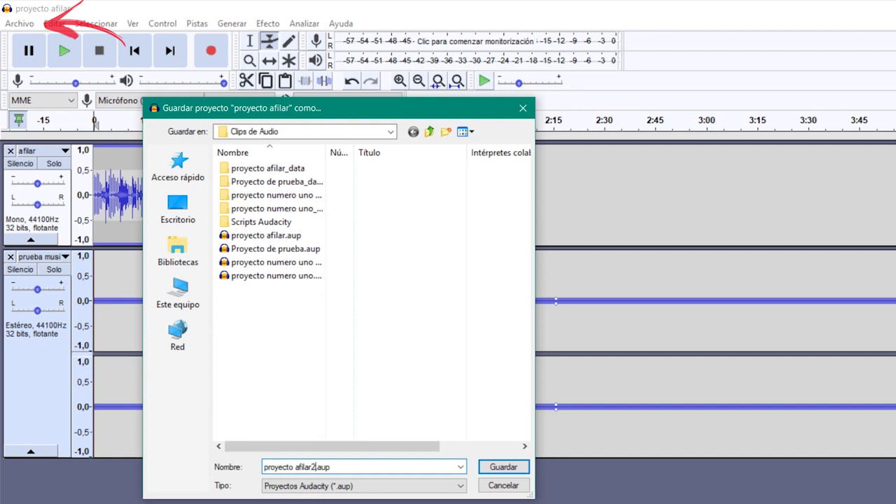
{"action": "key", "text": "Return"}
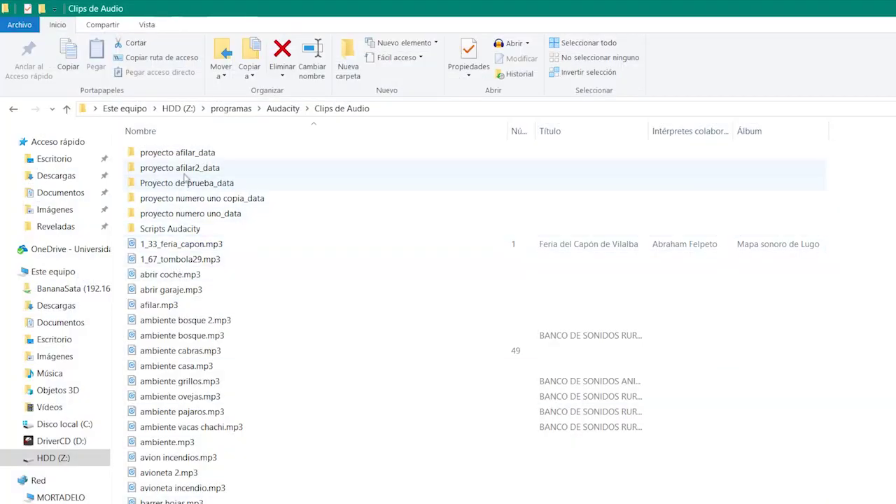
{"action": "left_click", "coordinate": [176, 169]}
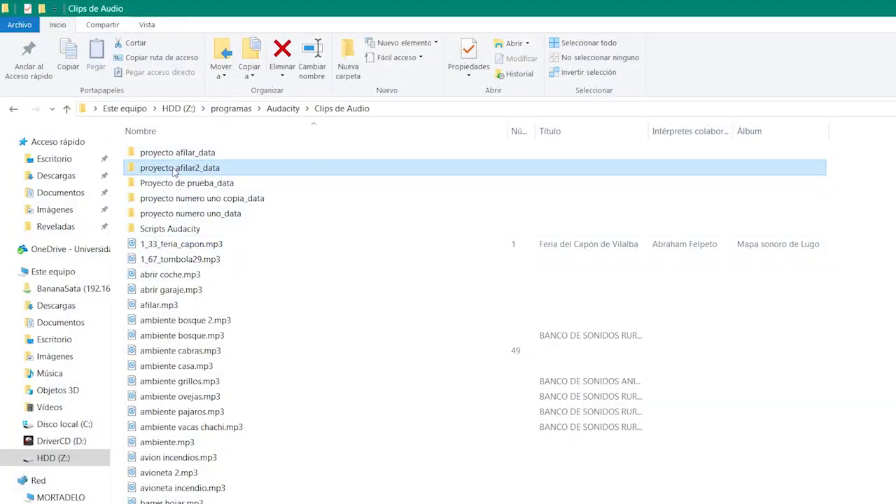
{"action": "mouse_move", "coordinate": [175, 172]}
{"action": "left_mouse_down"}
{"action": "mouse_move", "coordinate": [182, 152]}
{"action": "mouse_move", "coordinate": [188, 175]}
{"action": "left_mouse_up"}
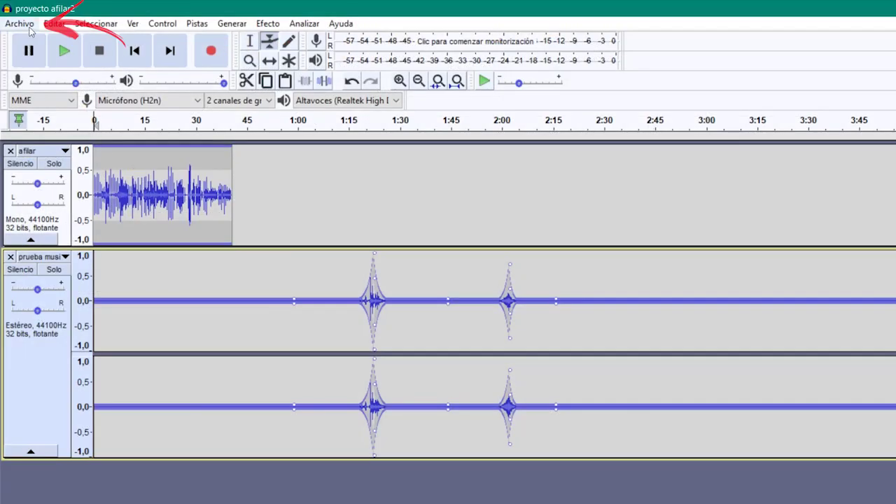
Step: Open the audio export settings, set the format to AC3 (FFmpeg), and cancel the export
{"action": "left_click", "coordinate": [30, 27]}
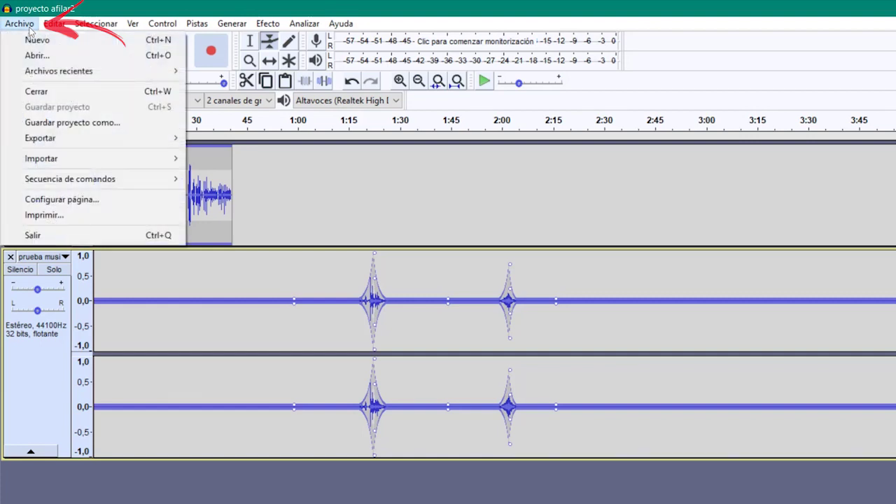
{"action": "mouse_move", "coordinate": [40, 138]}
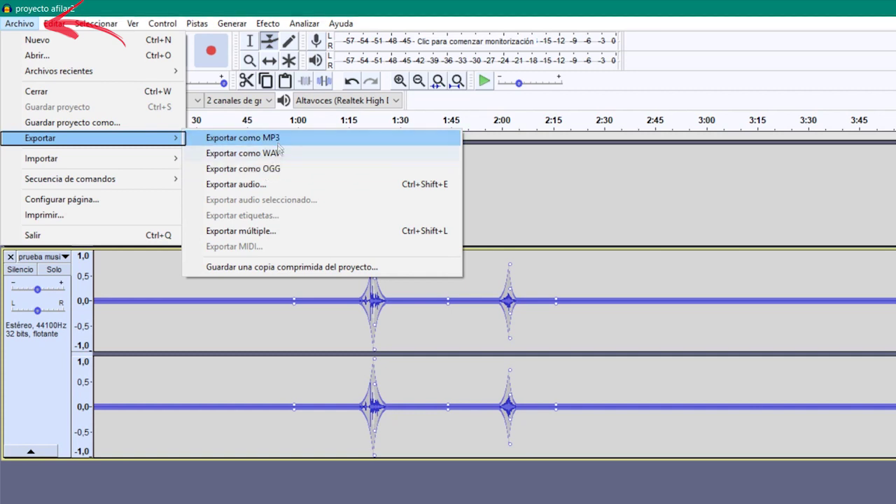
{"action": "left_click", "coordinate": [239, 187]}
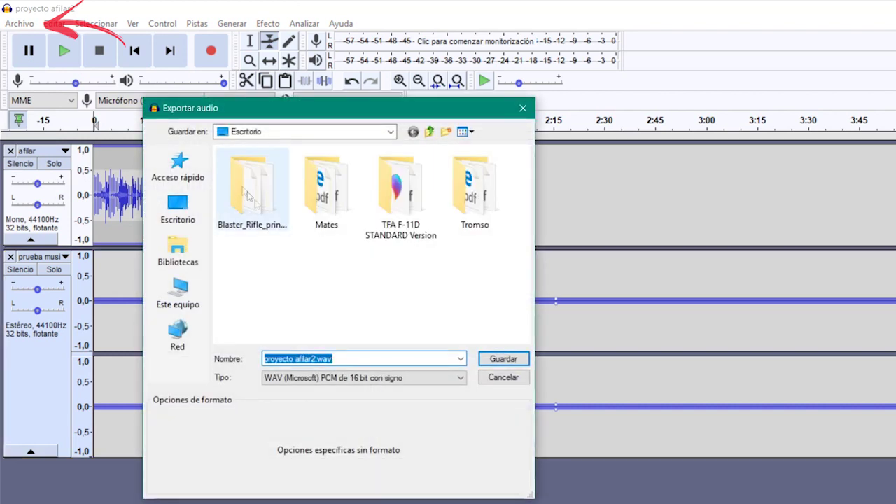
{"action": "left_click", "coordinate": [359, 378]}
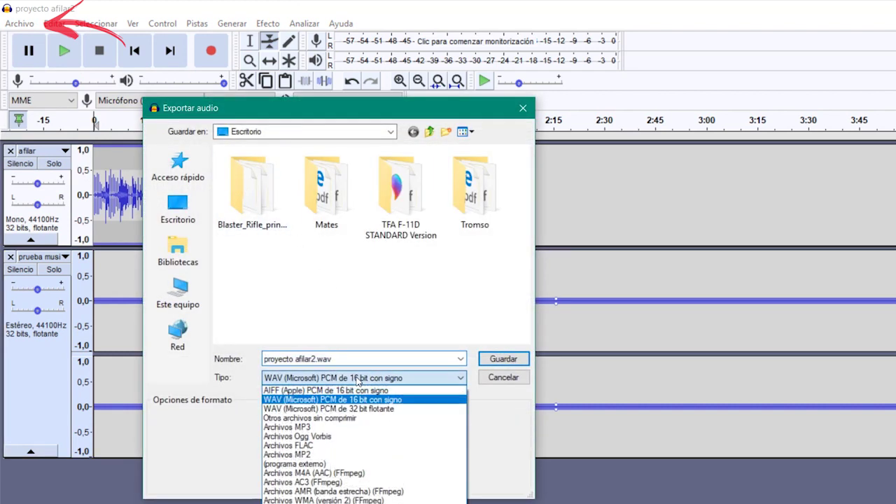
{"action": "left_click", "coordinate": [324, 483]}
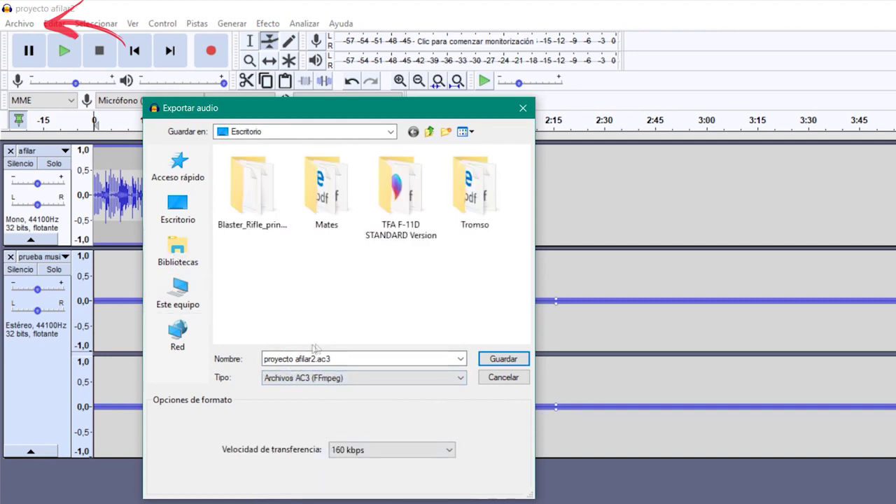
{"action": "left_click", "coordinate": [503, 377]}
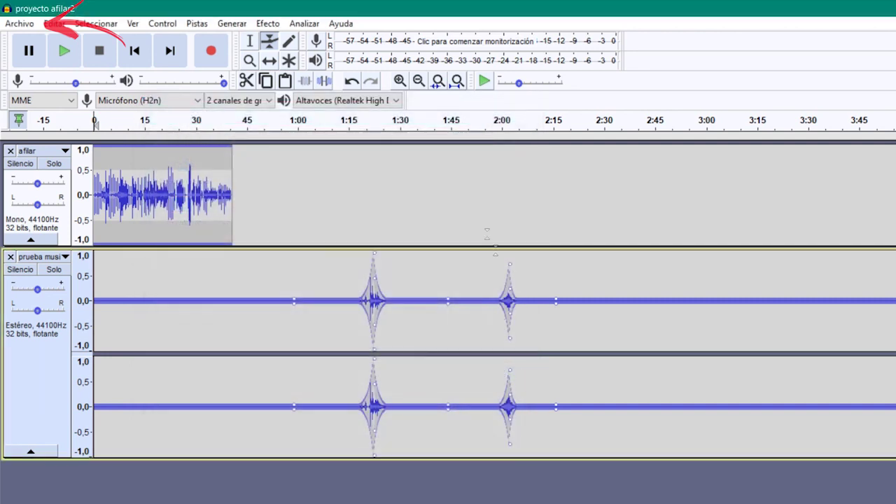
{"action": "left_click", "coordinate": [20, 24]}
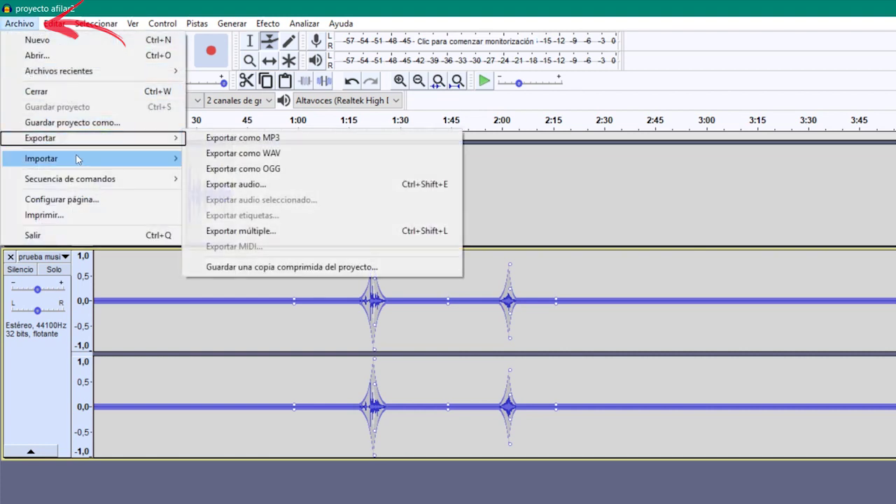
{"action": "mouse_move", "coordinate": [77, 145]}
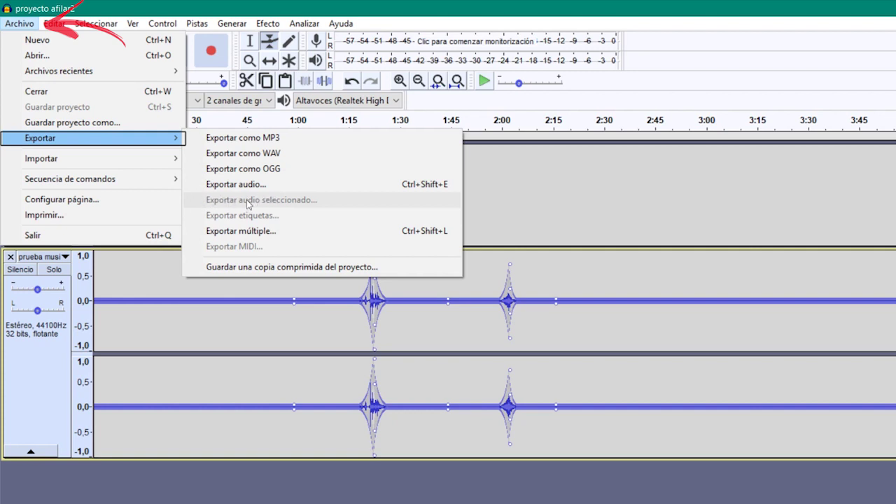
{"action": "left_click", "coordinate": [245, 153]}
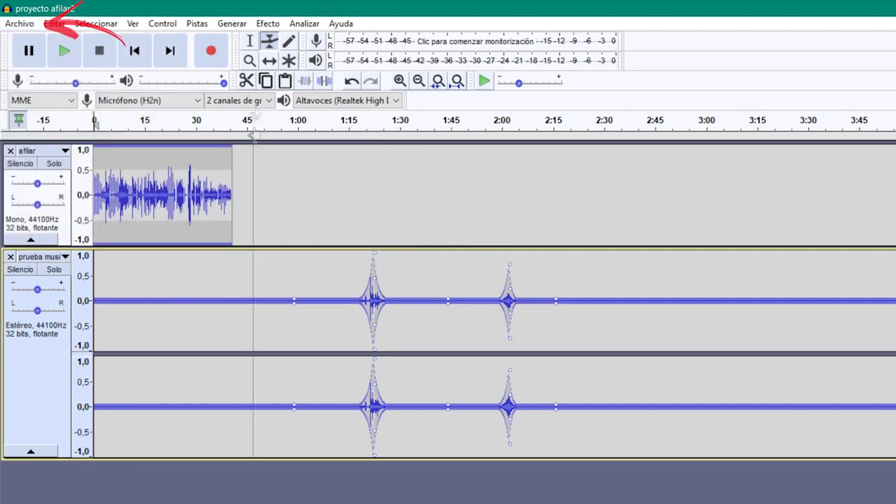
Step: Select about 1:13 to 1:35 of the stereo music track, set up a selected-audio export as Ogg Vorbis, and cancel it
{"action": "left_click", "coordinate": [247, 40]}
{"action": "left_click_drag", "start_coordinate": [416, 283], "coordinate": [342, 288]}
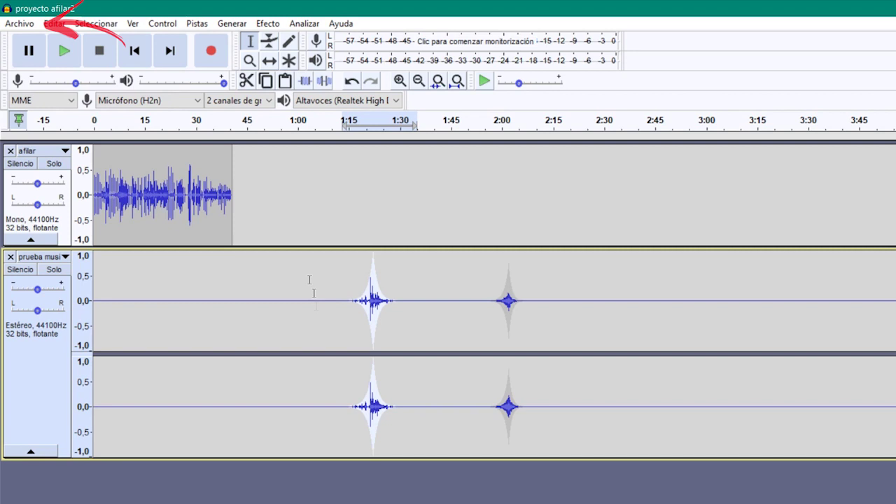
{"action": "left_click", "coordinate": [18, 25]}
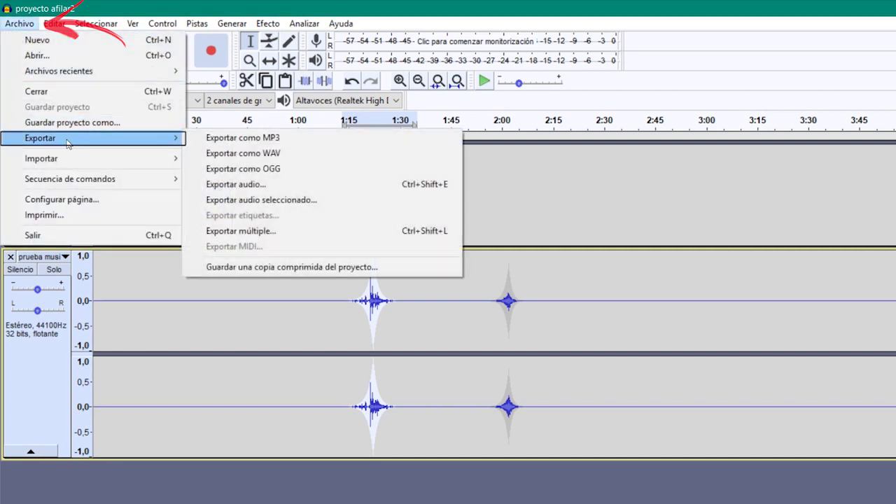
{"action": "left_click", "coordinate": [237, 202]}
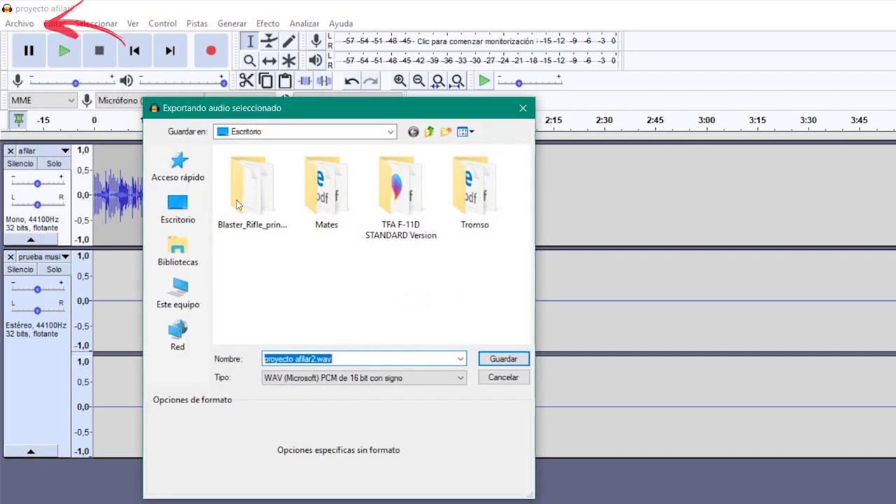
{"action": "left_click", "coordinate": [361, 378]}
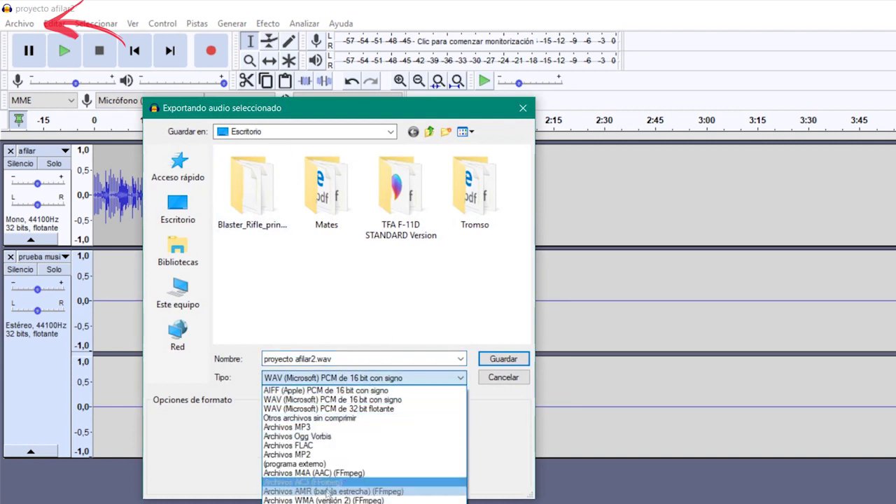
{"action": "left_click", "coordinate": [327, 438]}
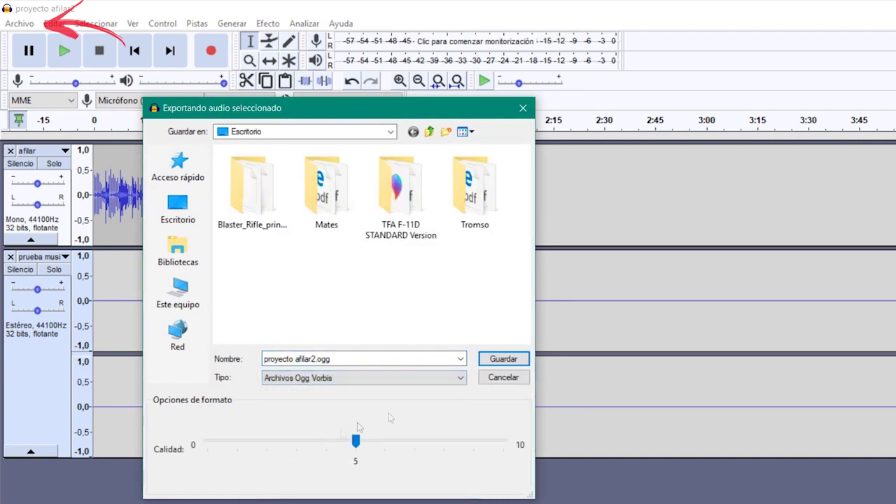
{"action": "left_click", "coordinate": [503, 379]}
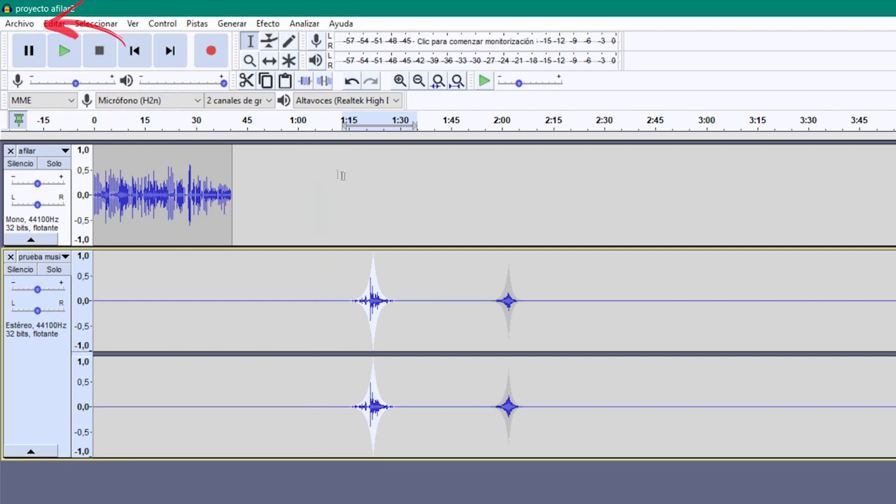
Step: Reselect about 1:15 to 1:35 of the music track, inspect the multiple export settings, and cancel the export
{"action": "left_click", "coordinate": [408, 294]}
{"action": "left_click_drag", "start_coordinate": [418, 295], "coordinate": [348, 301]}
{"action": "left_click", "coordinate": [20, 24]}
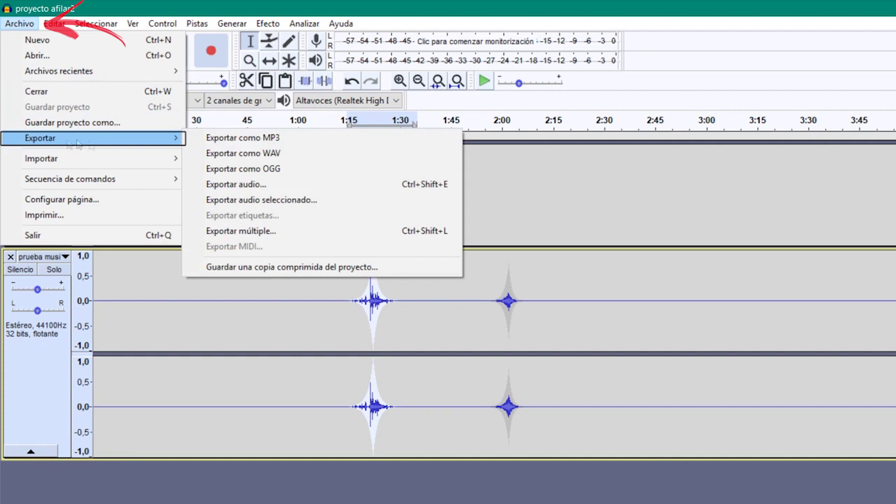
{"action": "left_click", "coordinate": [283, 237]}
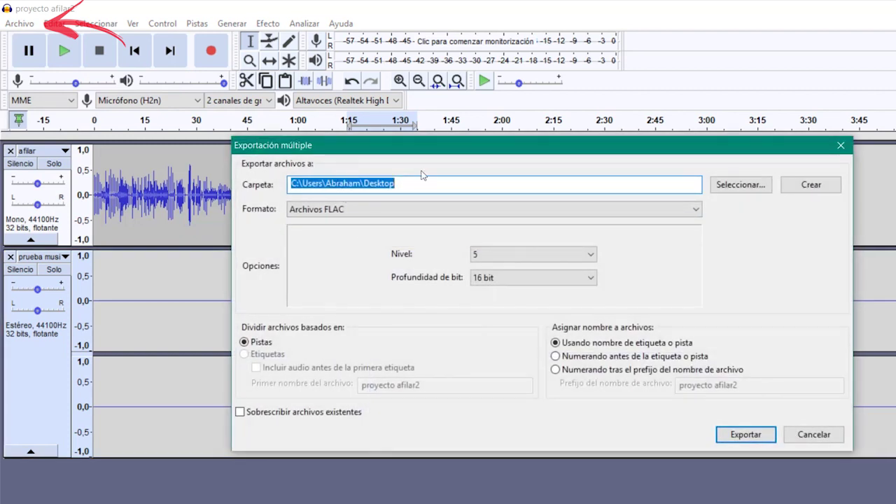
{"action": "left_click", "coordinate": [378, 214]}
{"action": "left_click", "coordinate": [631, 286]}
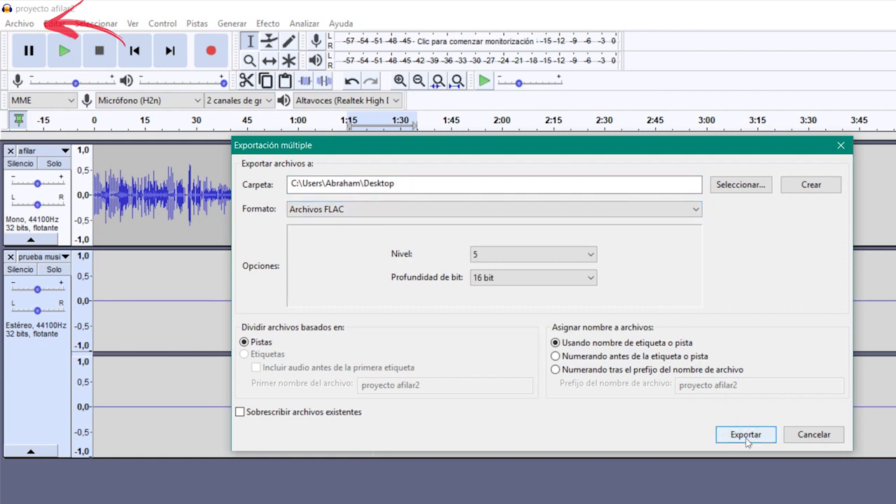
{"action": "left_click", "coordinate": [799, 436]}
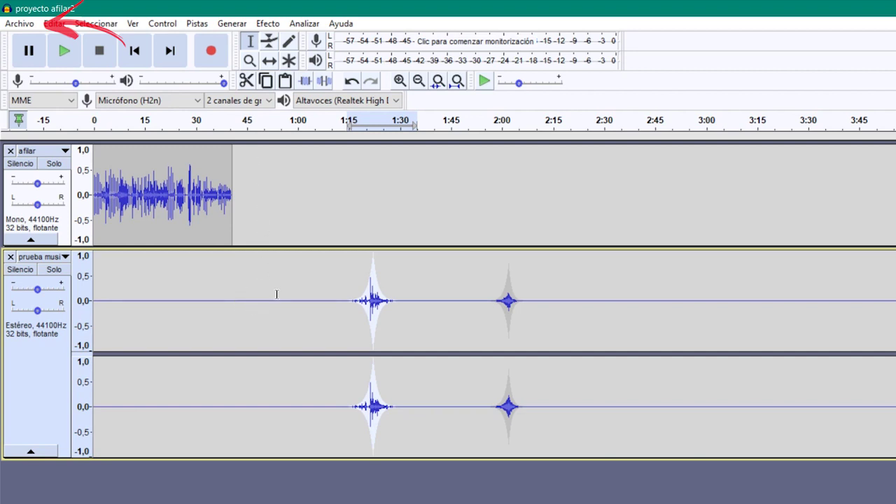
Step: Select the afilar track's audio from the start to about 0:55 and bring up the export options
{"action": "left_click", "coordinate": [28, 27]}
{"action": "left_click", "coordinate": [29, 27]}
{"action": "left_click_drag", "start_coordinate": [280, 194], "coordinate": [140, 194]}
{"action": "left_click", "coordinate": [19, 23]}
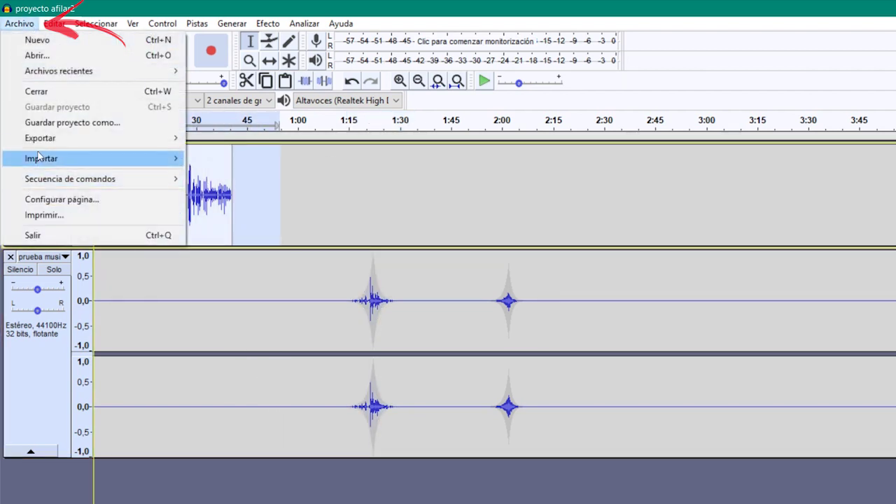
{"action": "mouse_move", "coordinate": [42, 154]}
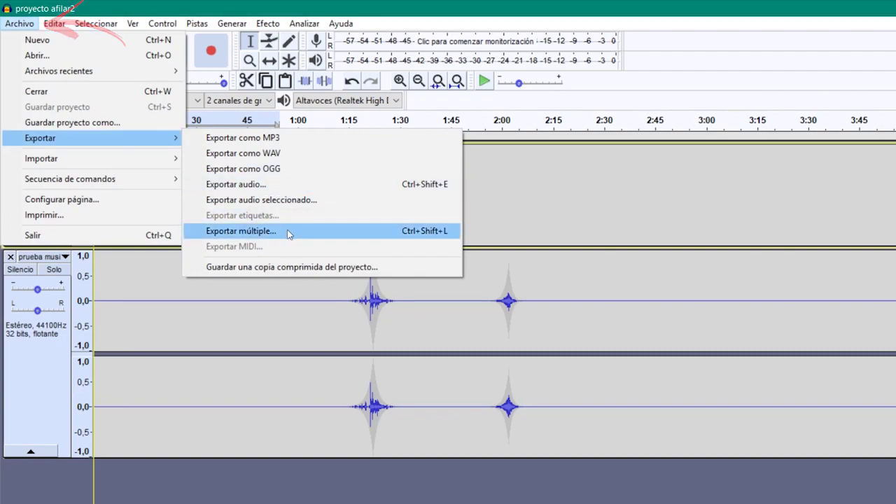